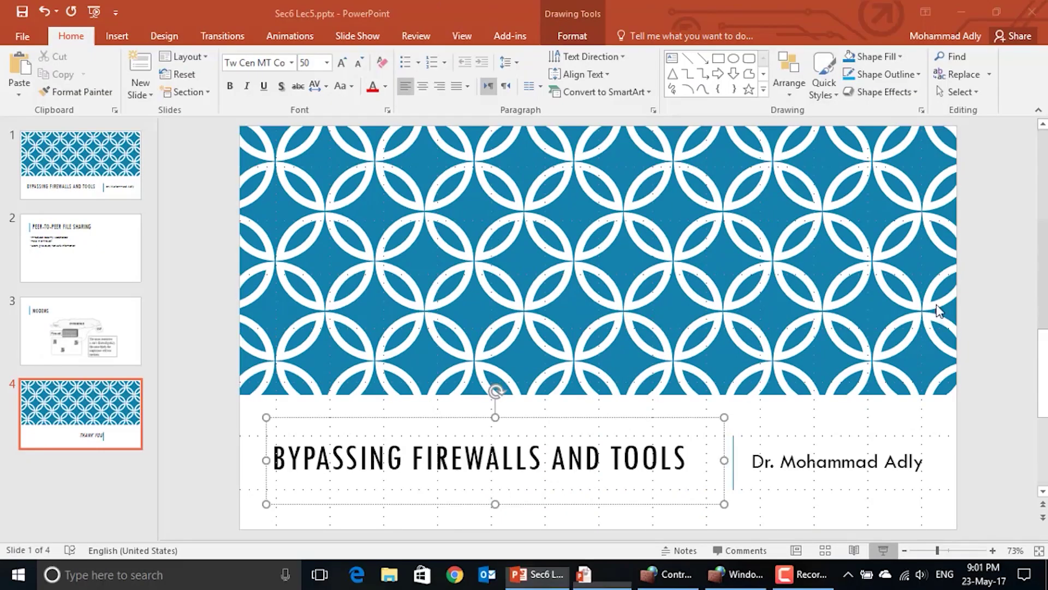
Bring the firewall console forward, view inbound and outbound rules, maximize it, and show Inbound Rules.
{"action": "left_click", "coordinate": [708, 577]}
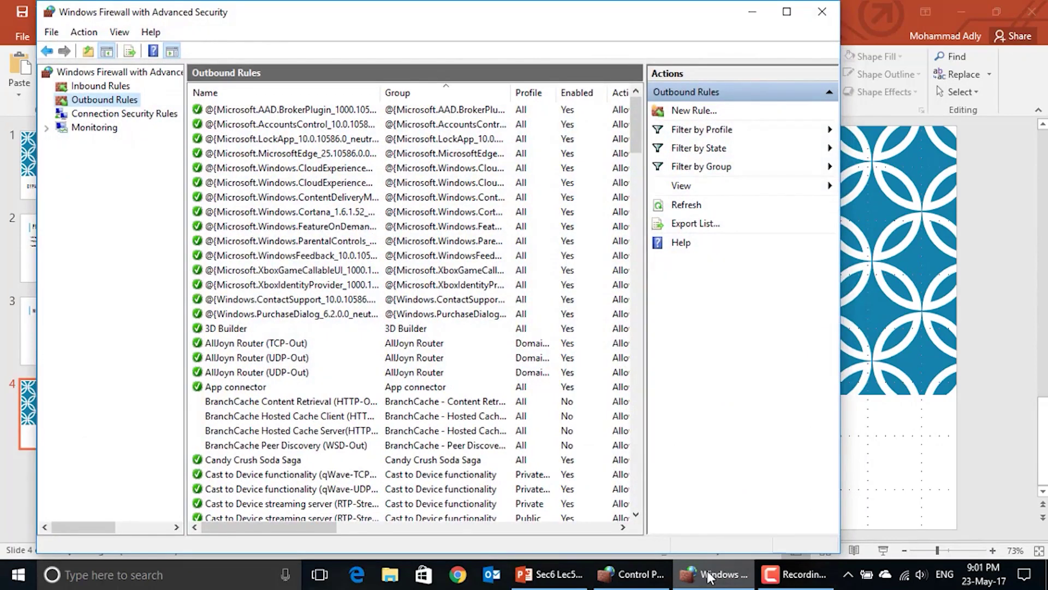
{"action": "left_click", "coordinate": [108, 87]}
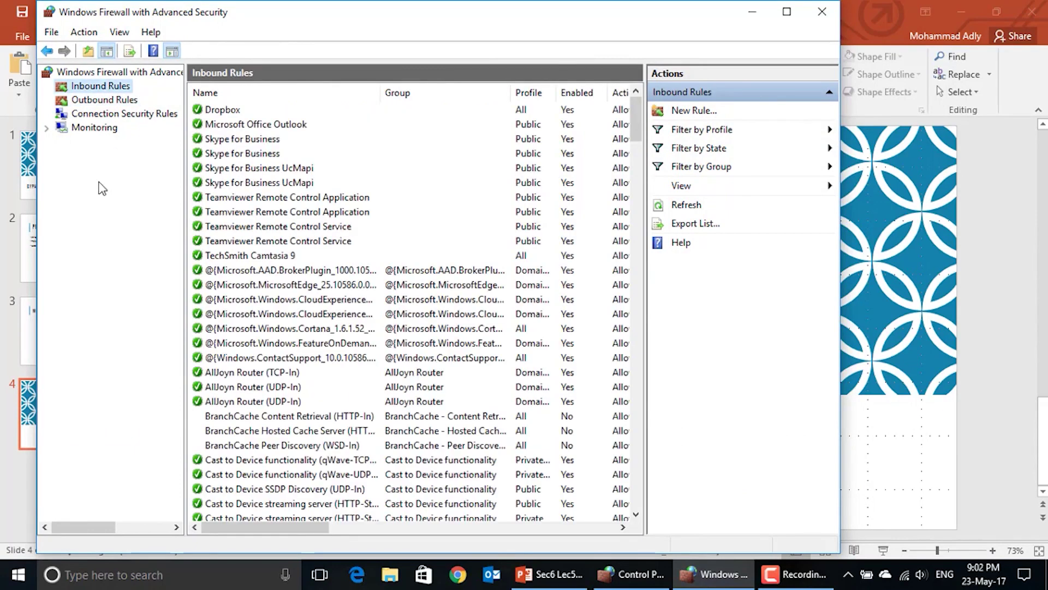
{"action": "left_click", "coordinate": [109, 101]}
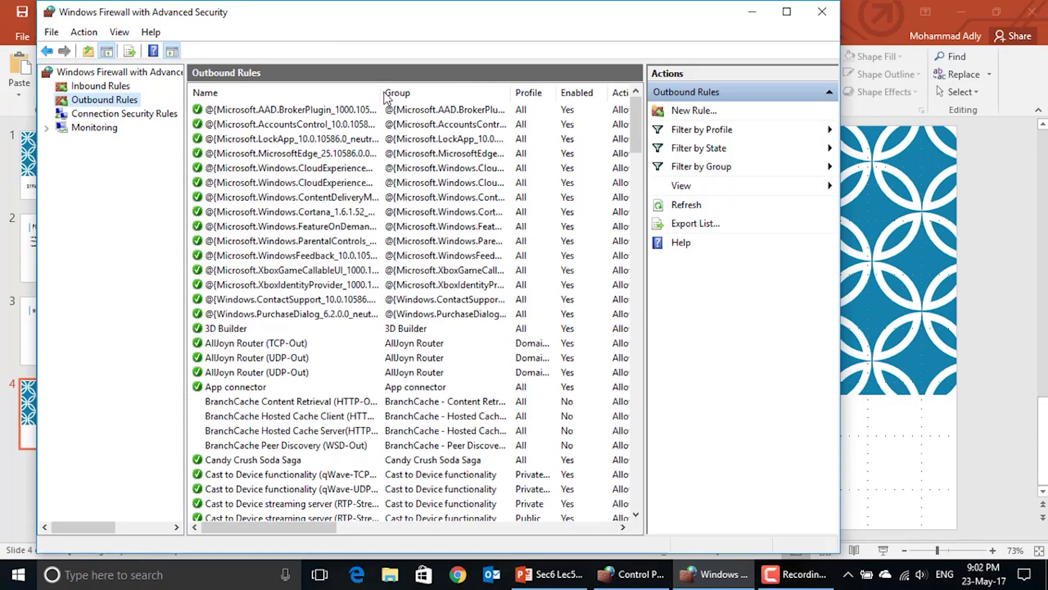
{"action": "double_click", "coordinate": [647, 12]}
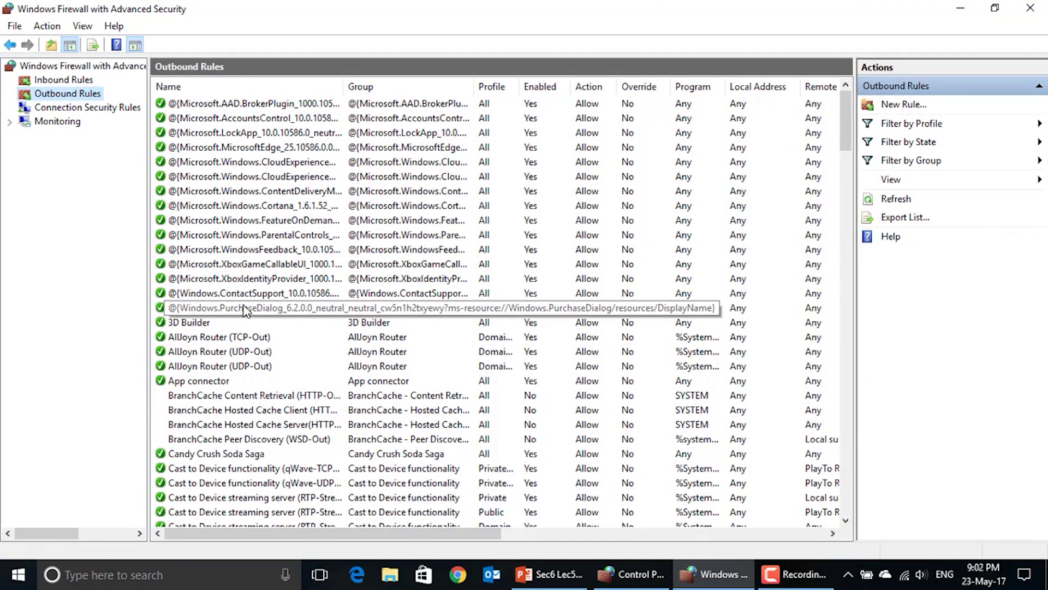
{"action": "left_click", "coordinate": [86, 80]}
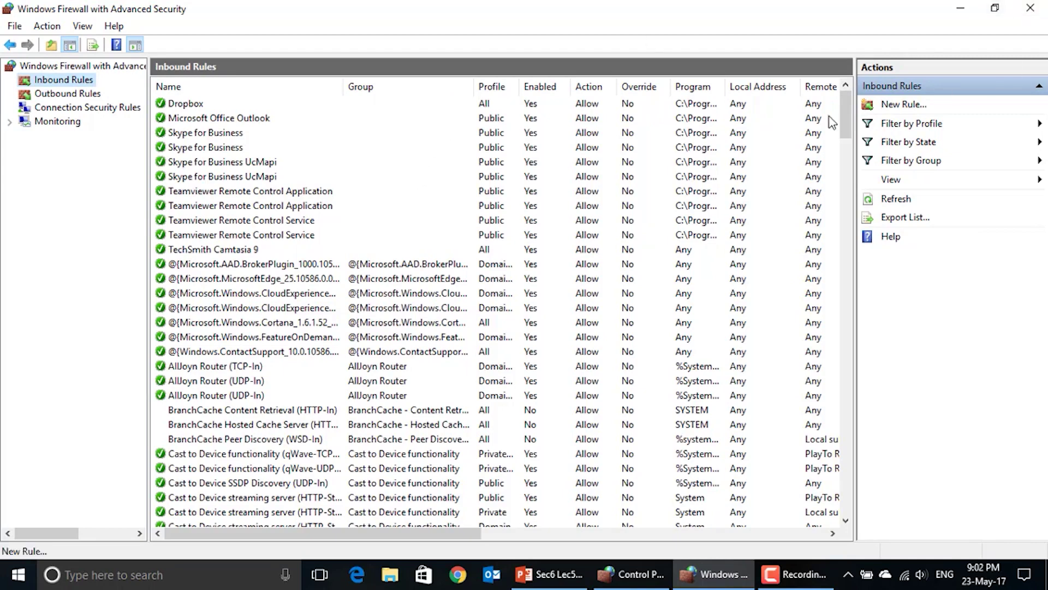
{"action": "left_click", "coordinate": [913, 107]}
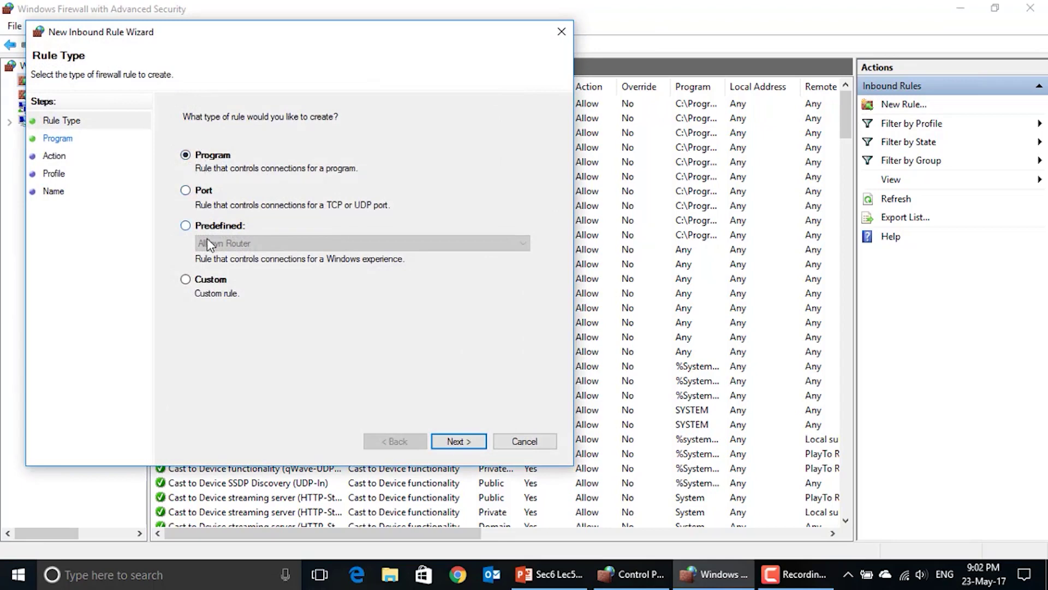
{"action": "left_click", "coordinate": [196, 283]}
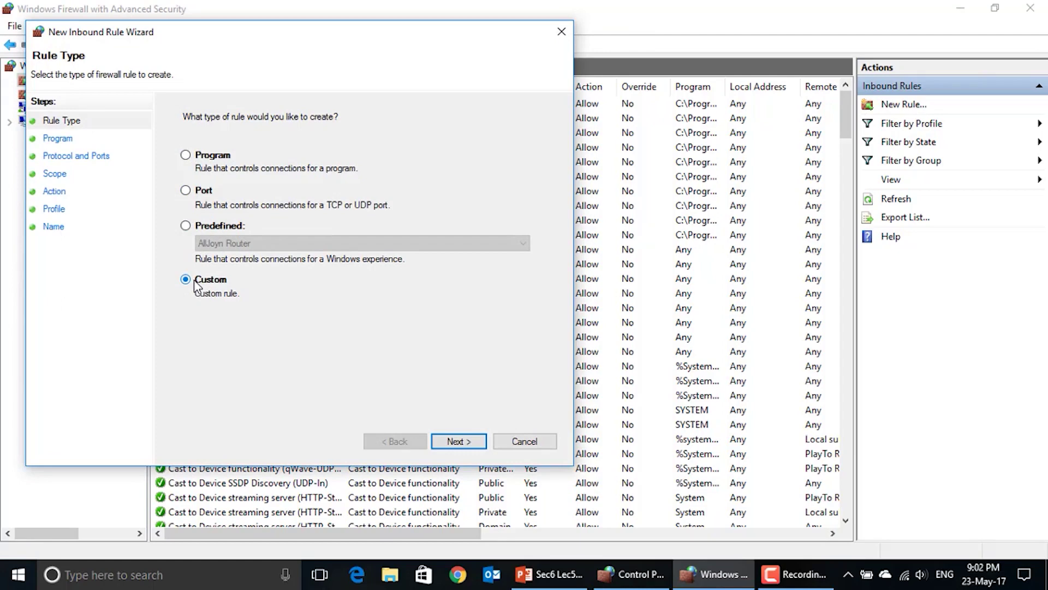
{"action": "left_click", "coordinate": [188, 192]}
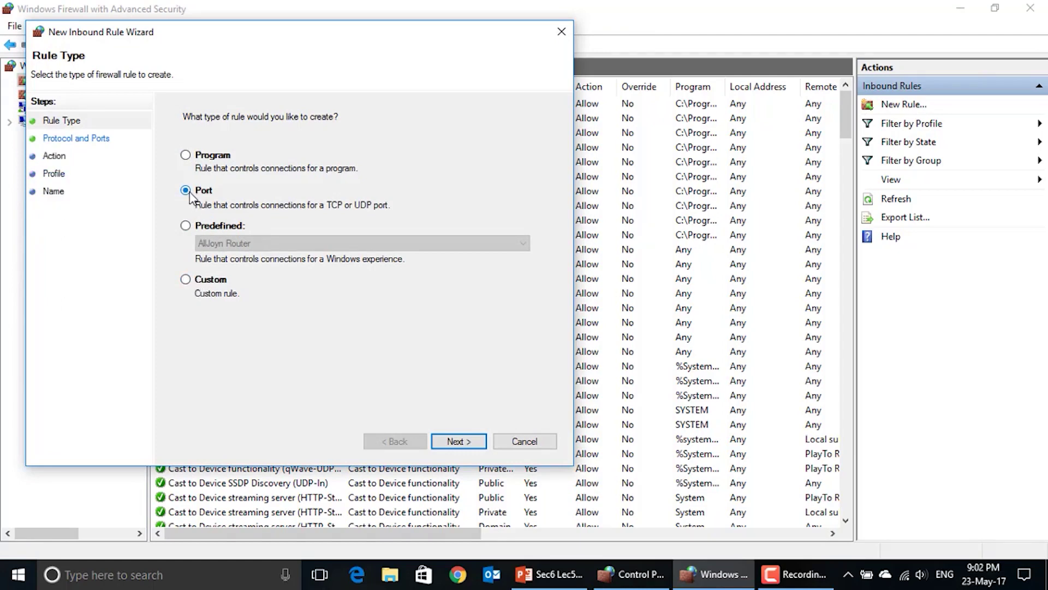
{"action": "left_click", "coordinate": [471, 441]}
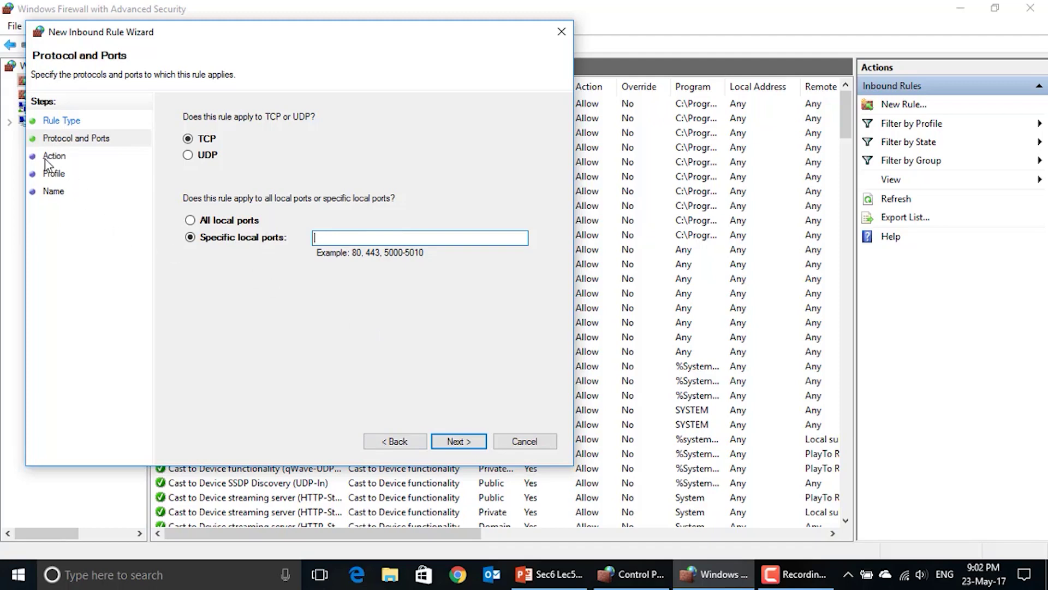
{"action": "left_click", "coordinate": [376, 442]}
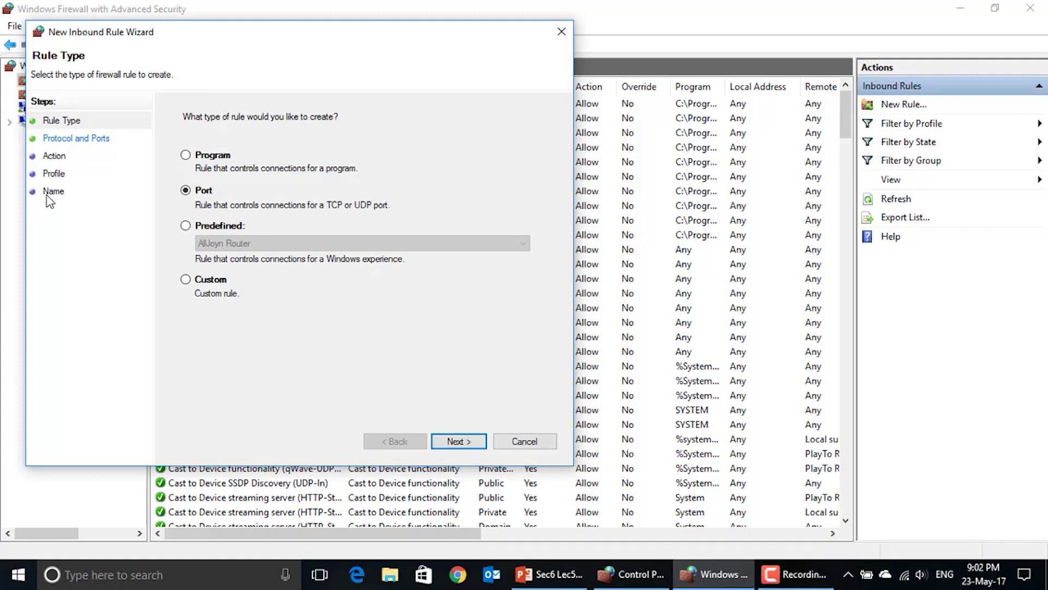
{"action": "left_click", "coordinate": [525, 442]}
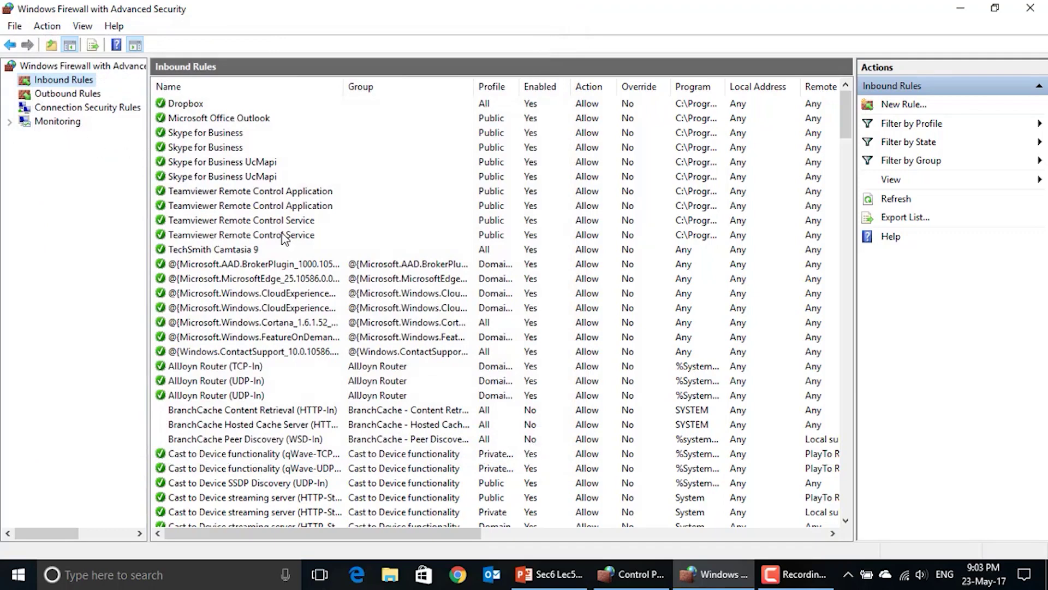
Scroll the Inbound Rules list down, then back up to the File and Printer Sharing and Google Chrome rules.
{"action": "scroll", "coordinate": [283, 239], "scroll_direction": "down", "scroll_amount": 10}
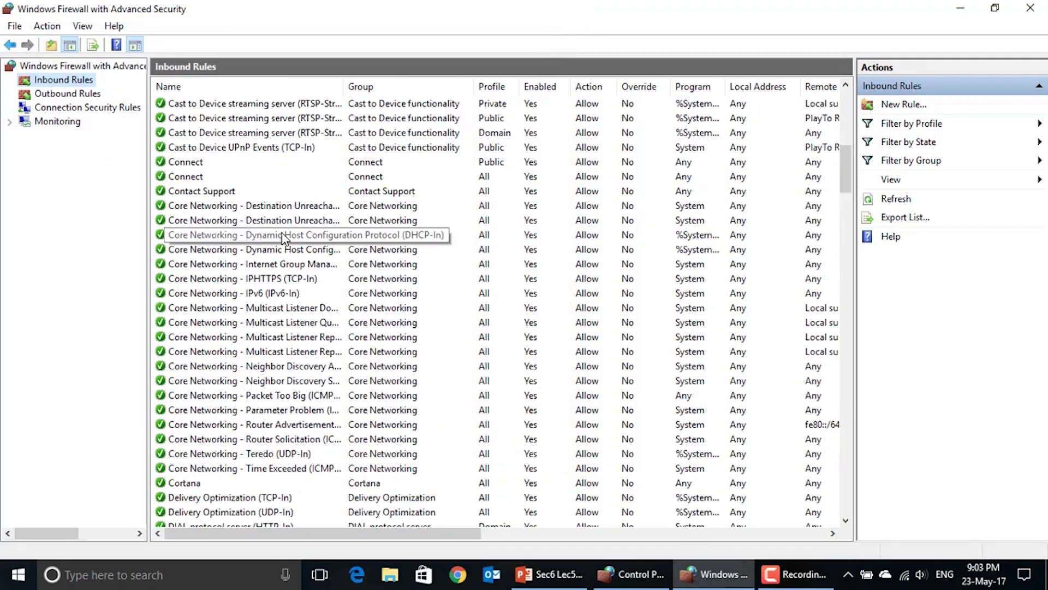
{"action": "scroll", "coordinate": [284, 239], "scroll_direction": "down", "scroll_amount": 12}
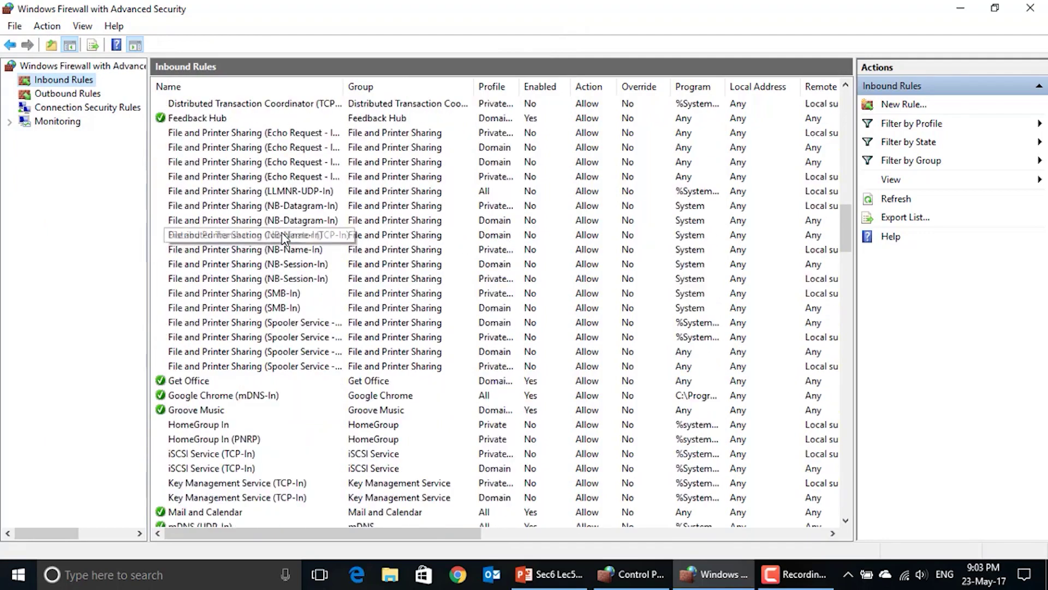
{"action": "scroll", "coordinate": [283, 239], "scroll_direction": "down", "scroll_amount": 4}
{"action": "scroll", "coordinate": [284, 239], "scroll_direction": "down", "scroll_amount": 6}
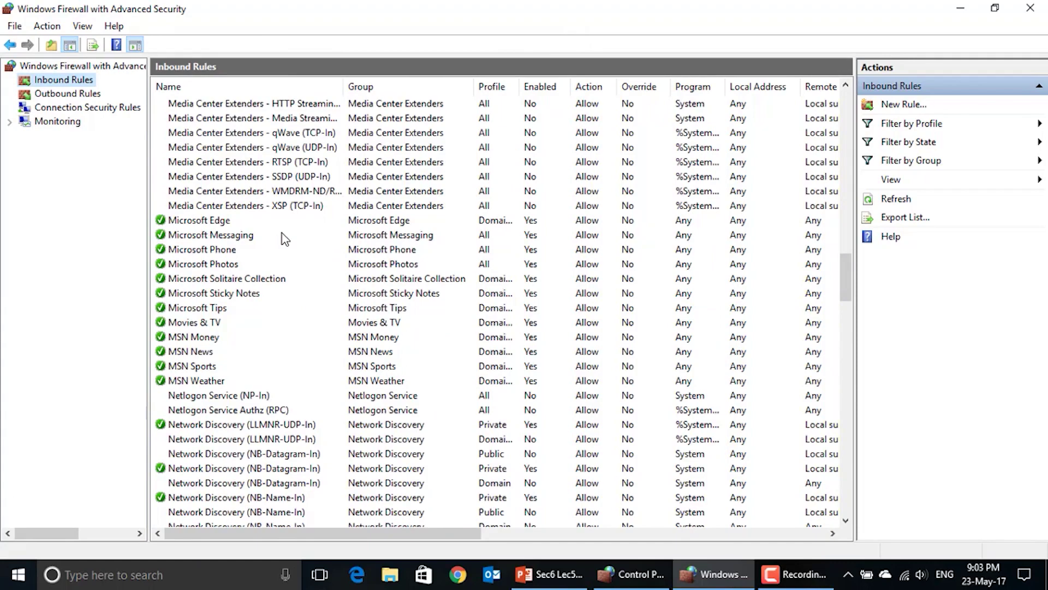
{"action": "scroll", "coordinate": [283, 234], "scroll_direction": "down", "scroll_amount": 9}
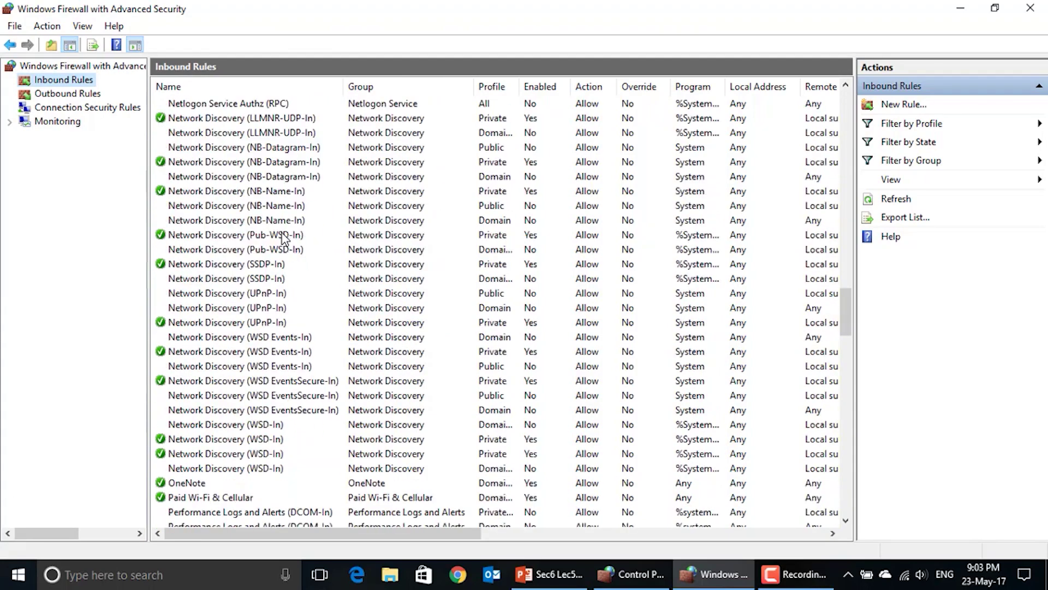
{"action": "scroll", "coordinate": [283, 239], "scroll_direction": "down", "scroll_amount": 1}
{"action": "scroll", "coordinate": [283, 235], "scroll_direction": "down", "scroll_amount": 15}
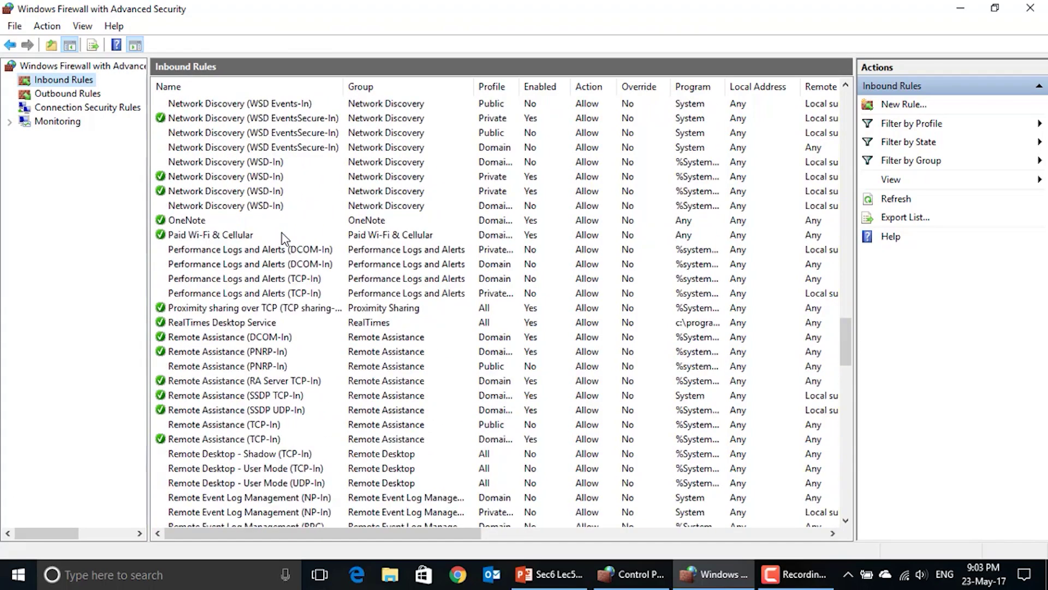
{"action": "scroll", "coordinate": [283, 240], "scroll_direction": "up", "scroll_amount": 15}
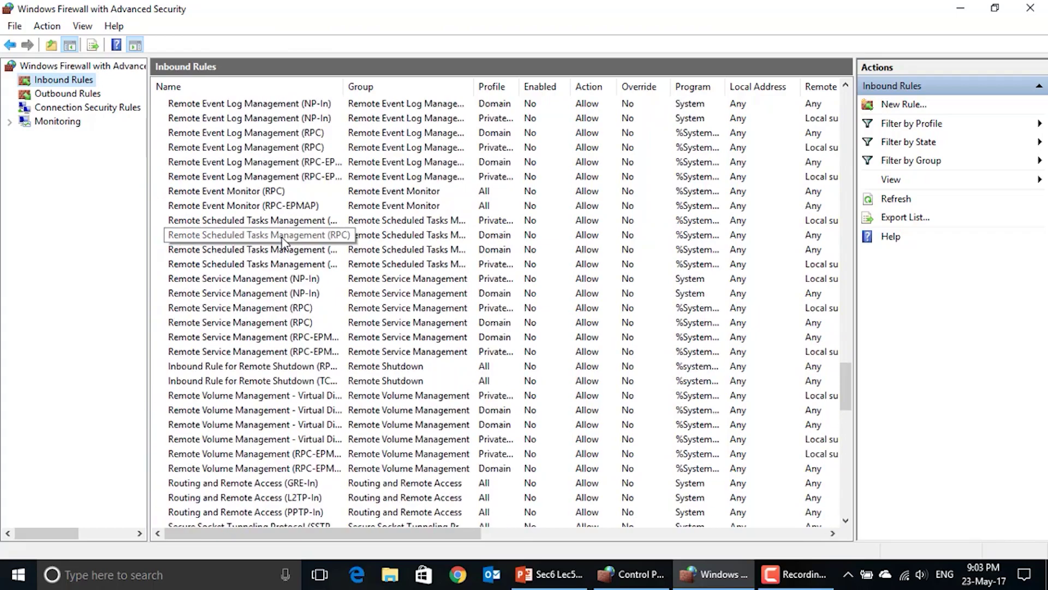
{"action": "scroll", "coordinate": [282, 241], "scroll_direction": "up", "scroll_amount": 20}
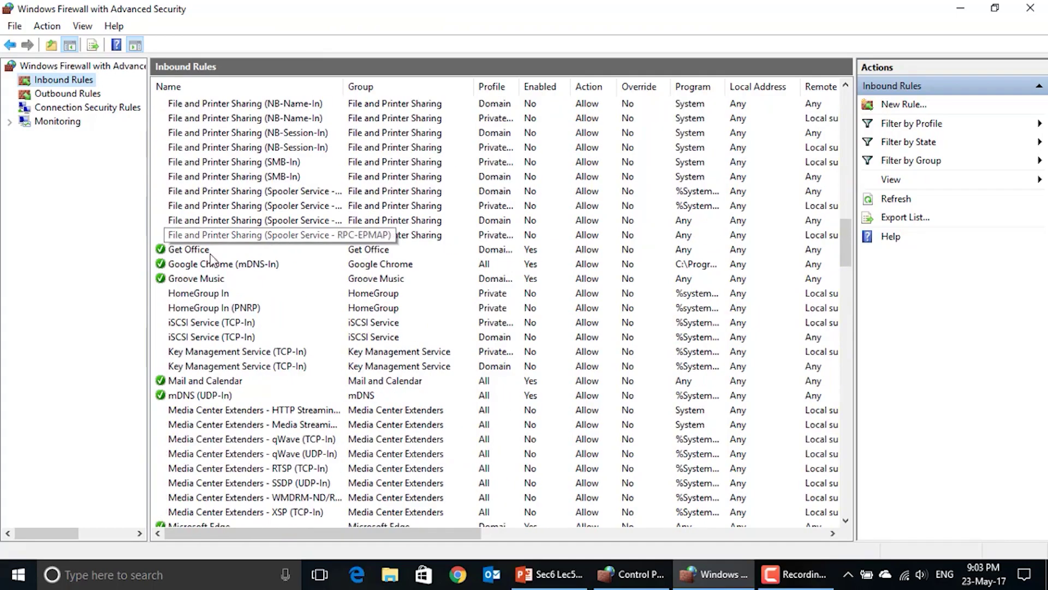
Inspect the Google Chrome (mDNS-In) rule's General properties and close them without changes.
{"action": "double_click", "coordinate": [195, 266]}
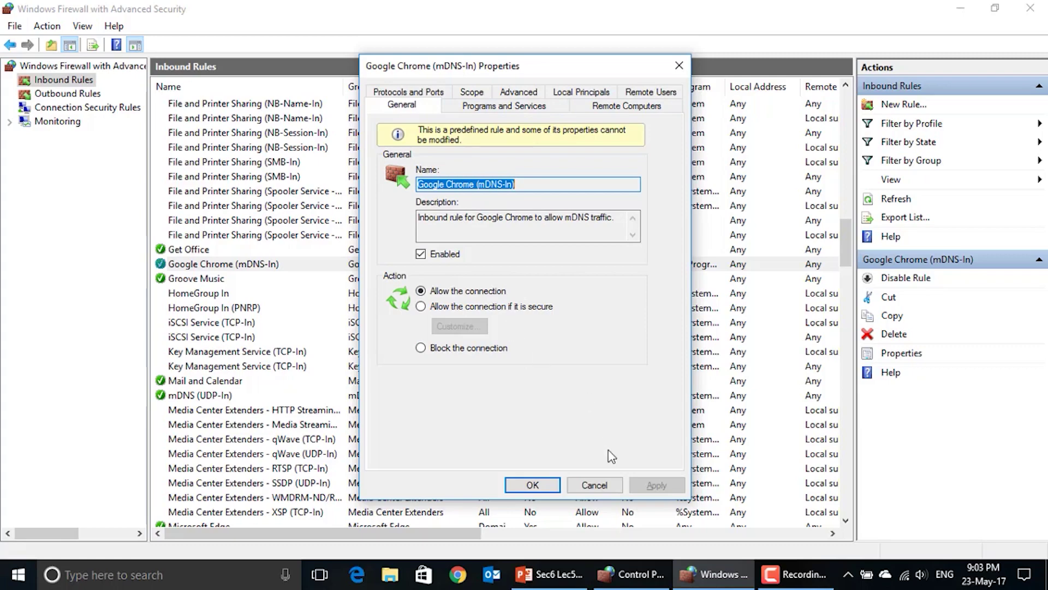
{"action": "left_click", "coordinate": [598, 484]}
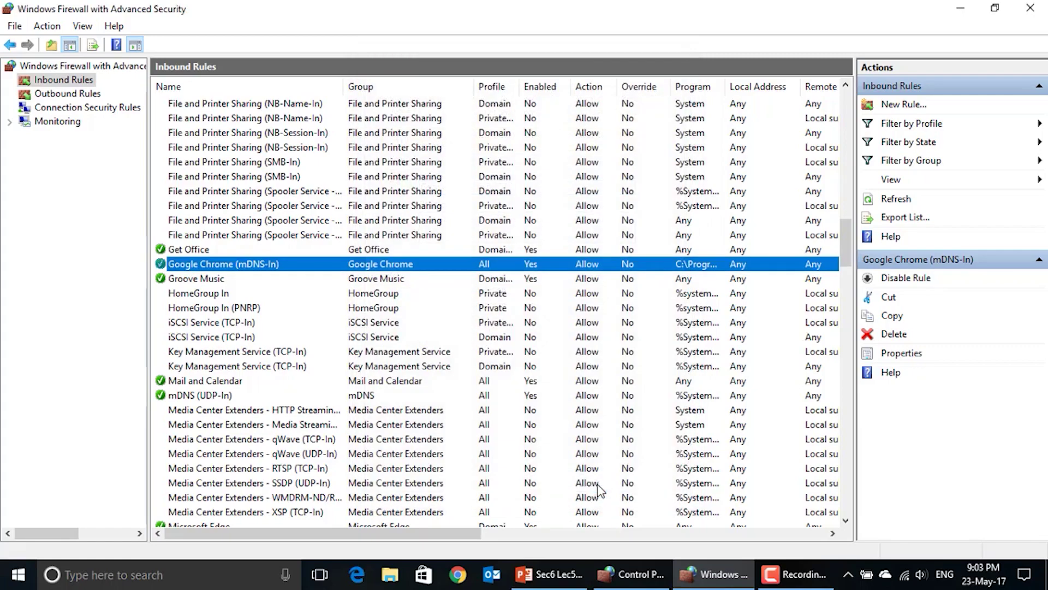
Review Control Panel's firewall on/off settings for private and public networks, then return to the advanced console.
{"action": "left_click", "coordinate": [633, 571]}
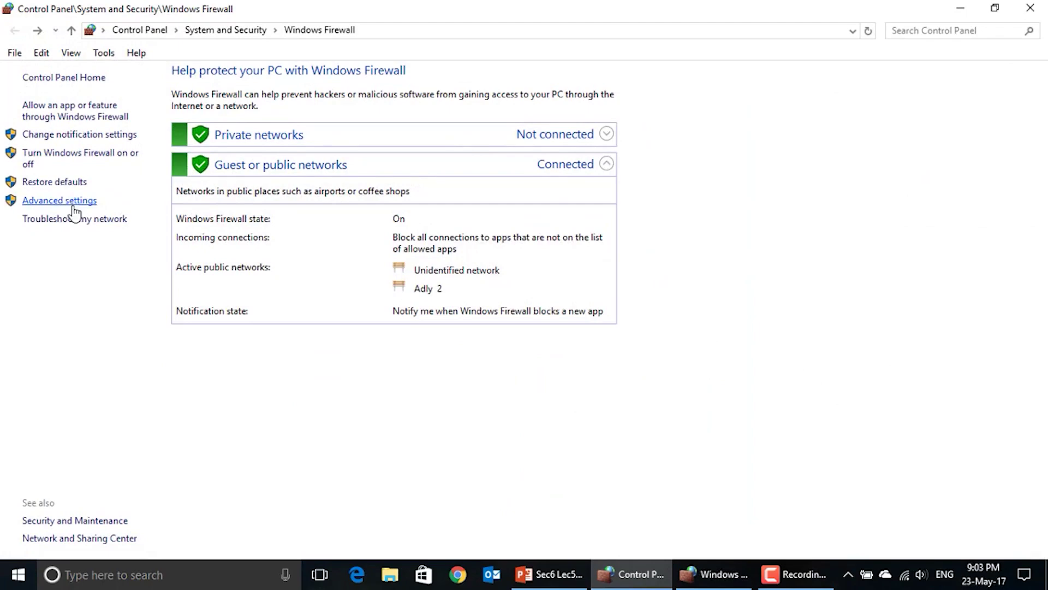
{"action": "left_click", "coordinate": [58, 163]}
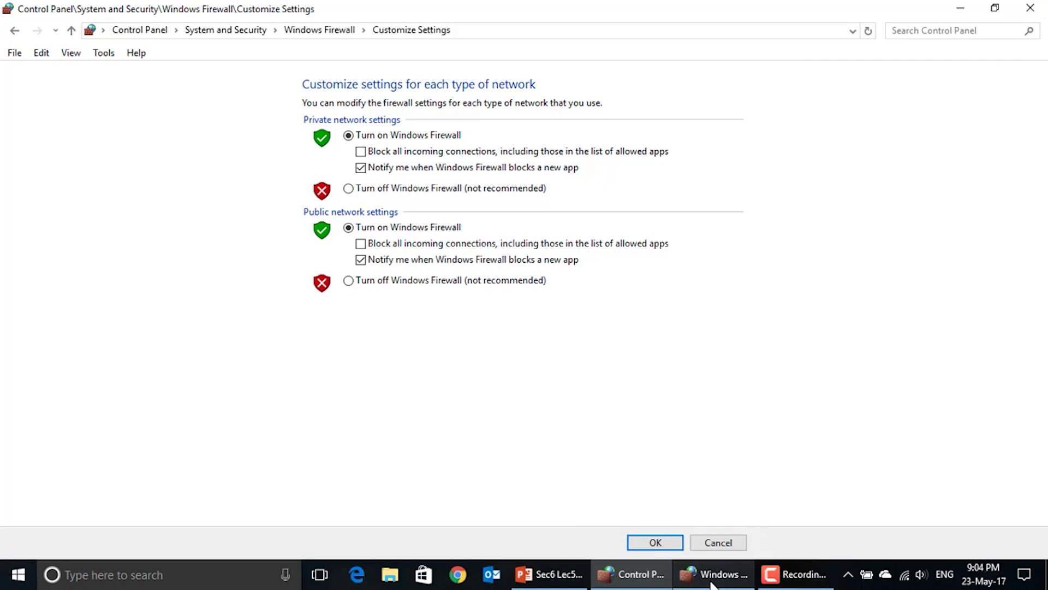
{"action": "mouse_move", "coordinate": [713, 584]}
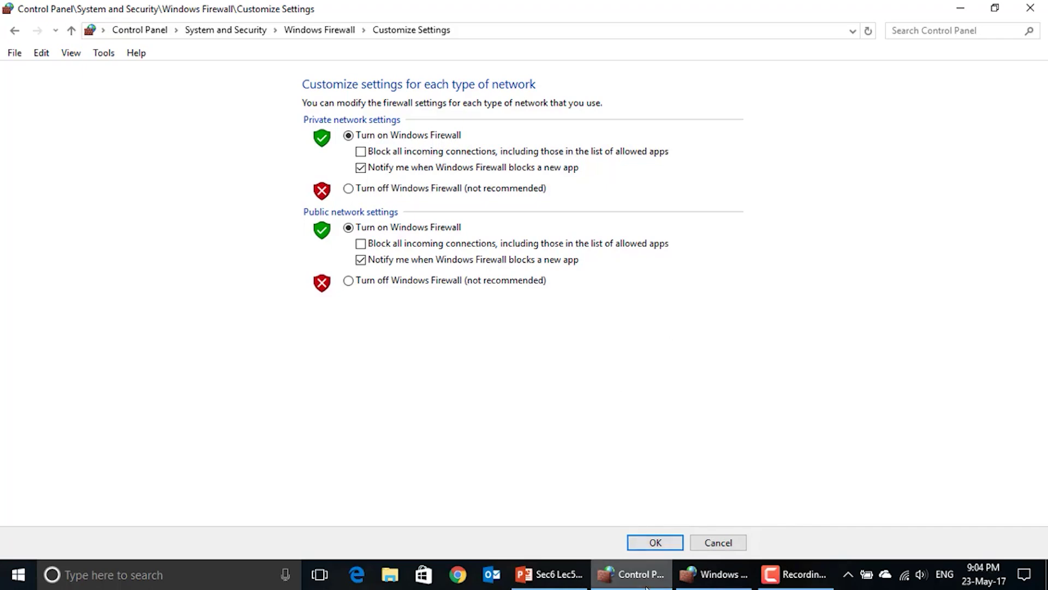
{"action": "left_click", "coordinate": [713, 574]}
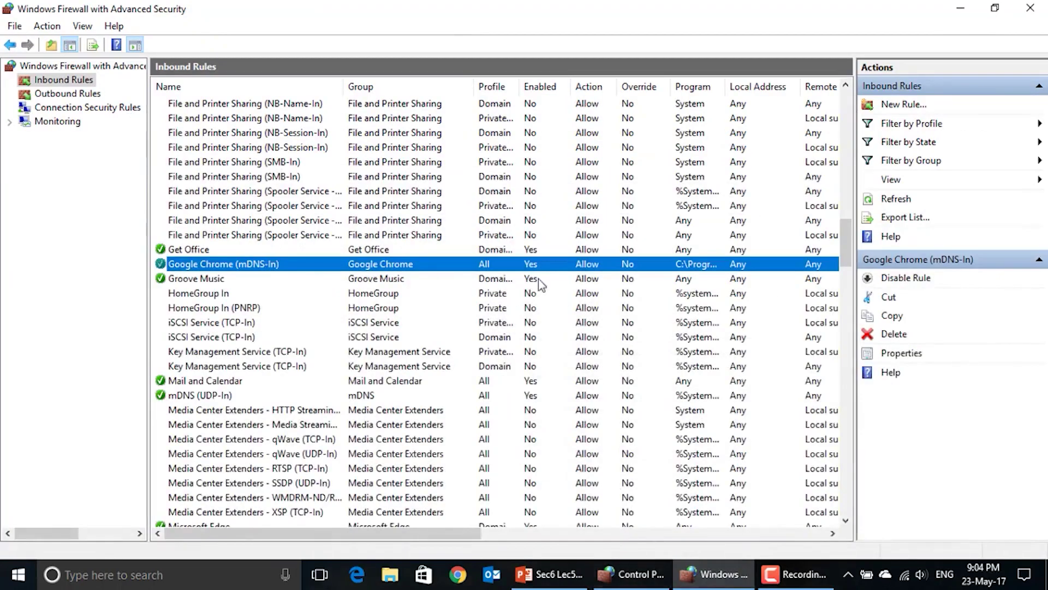
Under Monitoring, view the active firewall rules and connection security rules, then show Inbound Rules.
{"action": "left_click", "coordinate": [9, 121]}
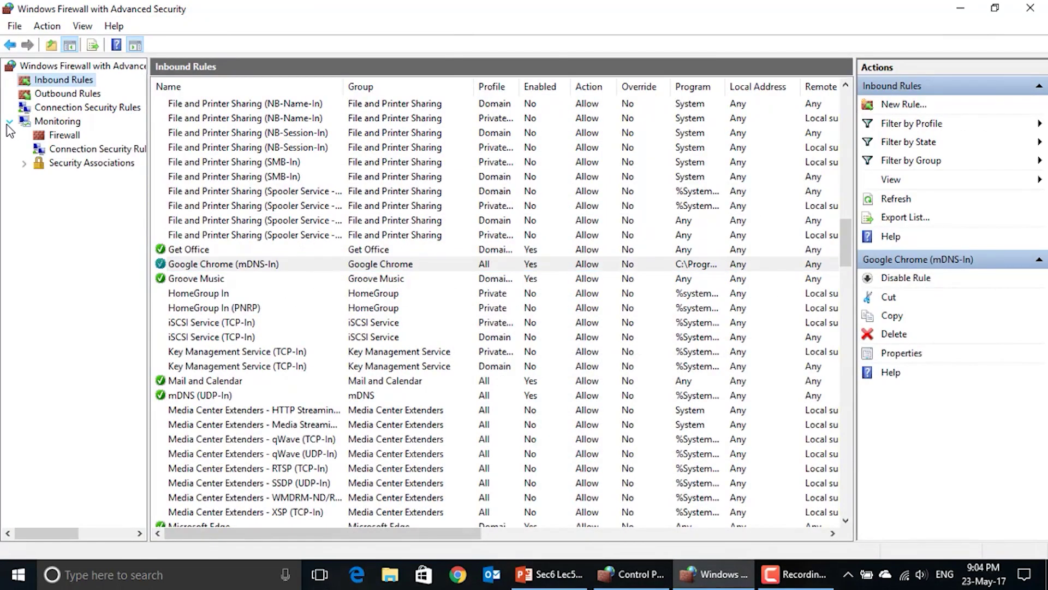
{"action": "left_click", "coordinate": [60, 136]}
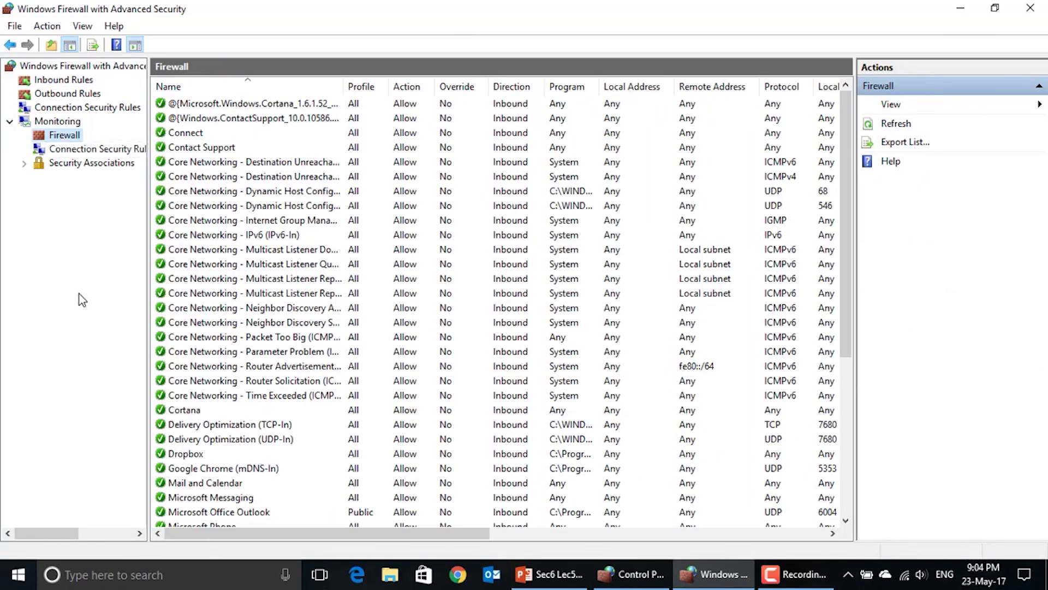
{"action": "left_click", "coordinate": [95, 109]}
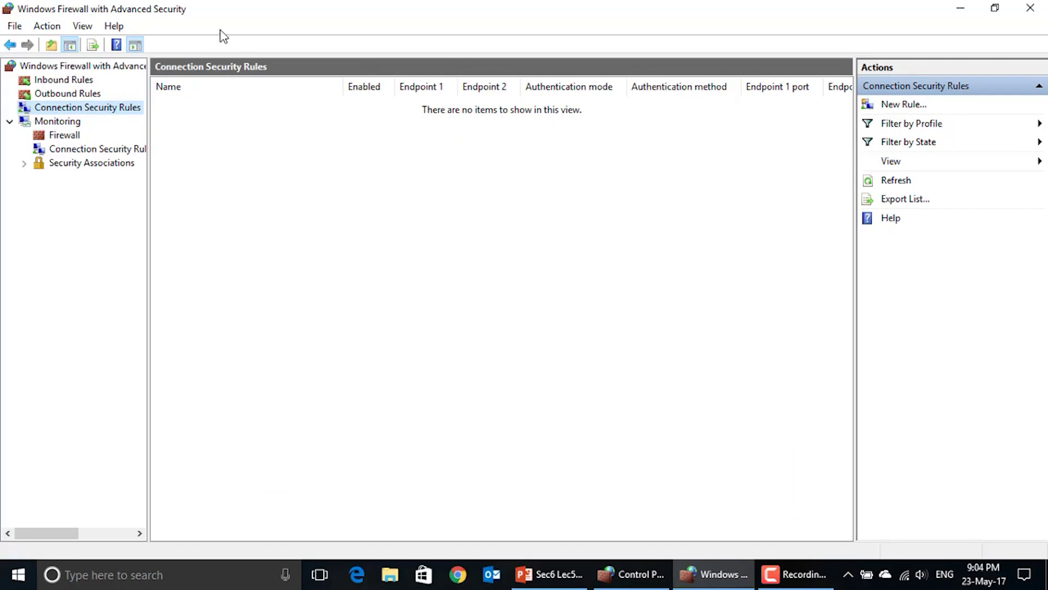
{"action": "left_click", "coordinate": [59, 82]}
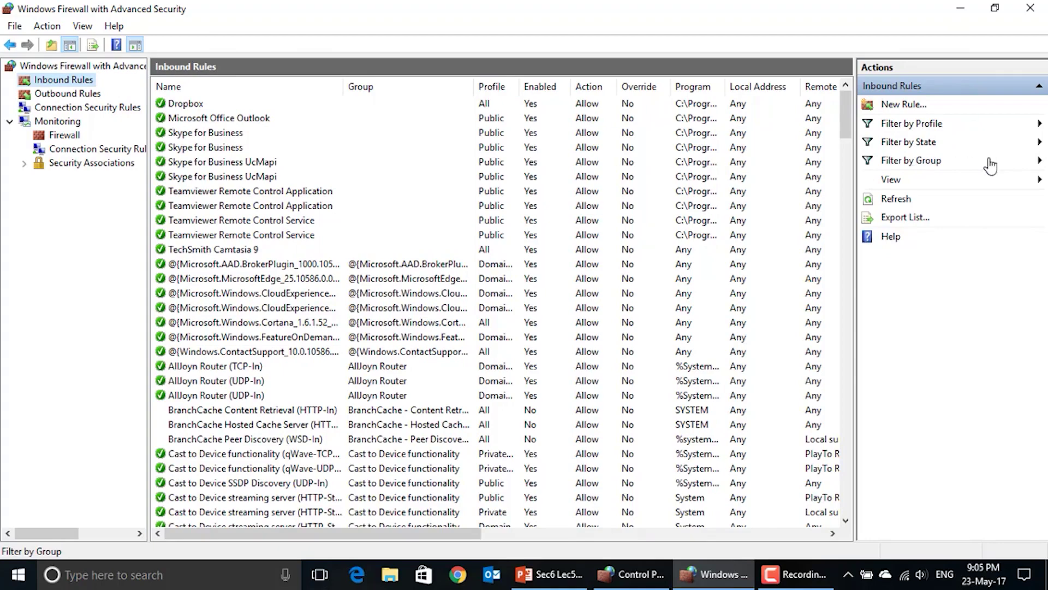
Scroll through the inbound rules, then return to the PowerPoint lecture's closing slide.
{"action": "scroll", "coordinate": [590, 226], "scroll_direction": "down", "scroll_amount": 10}
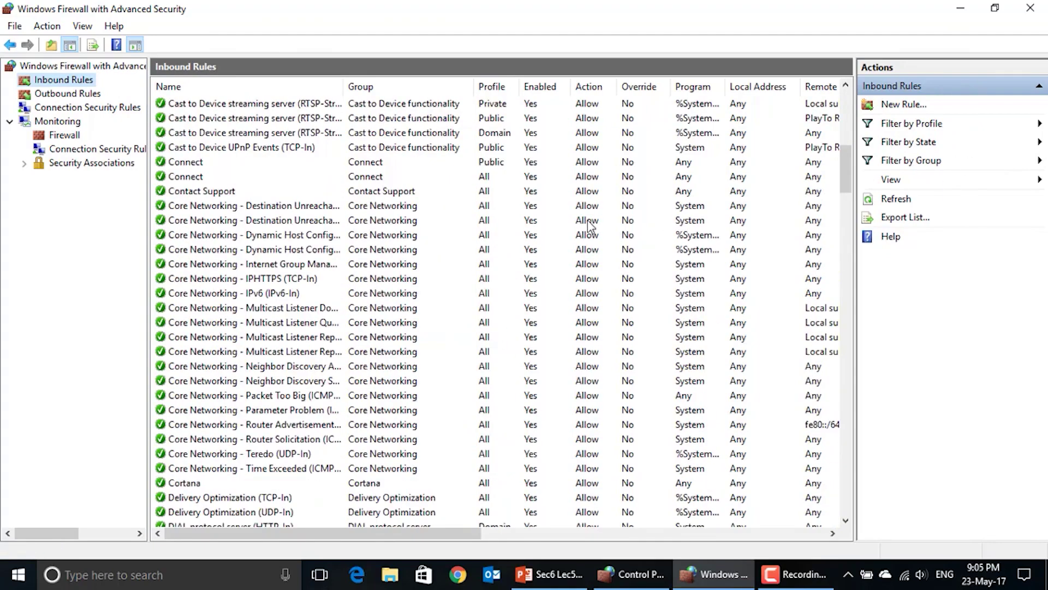
{"action": "scroll", "coordinate": [590, 226], "scroll_direction": "down", "scroll_amount": 12}
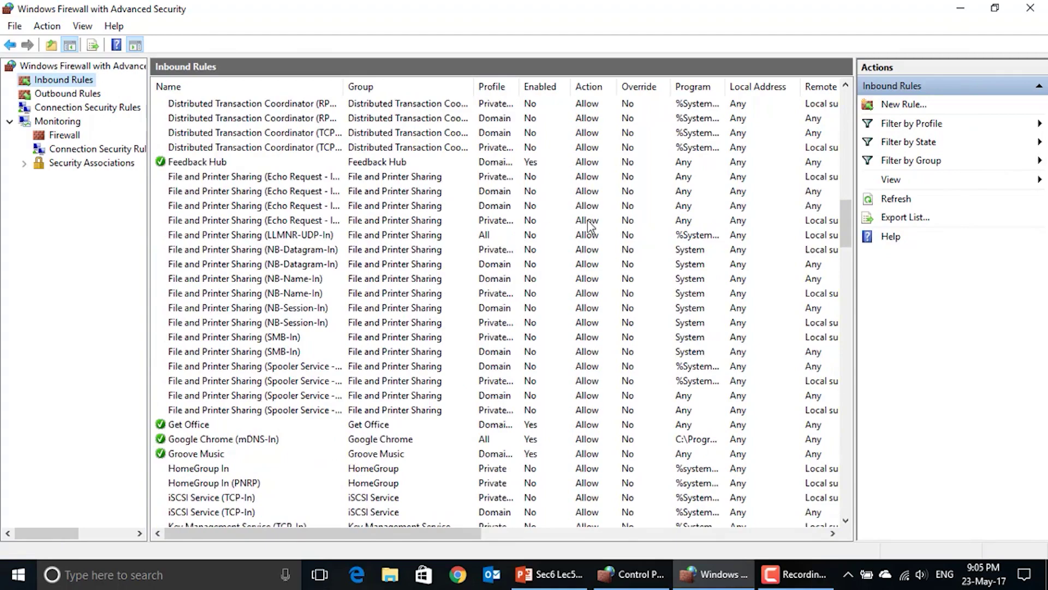
{"action": "scroll", "coordinate": [590, 225], "scroll_direction": "up", "scroll_amount": 15}
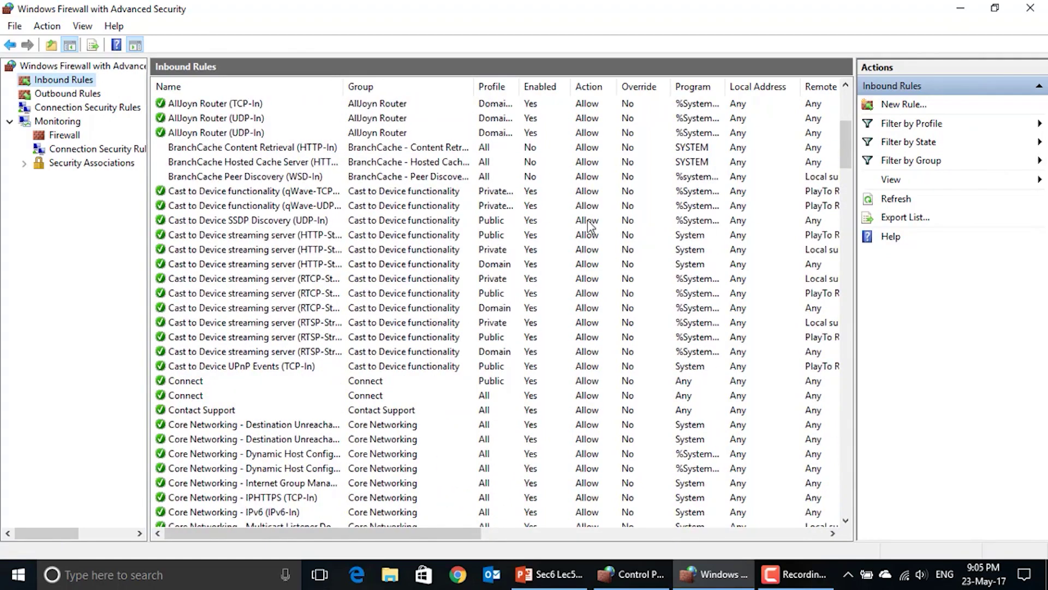
{"action": "scroll", "coordinate": [590, 226], "scroll_direction": "up", "scroll_amount": 4}
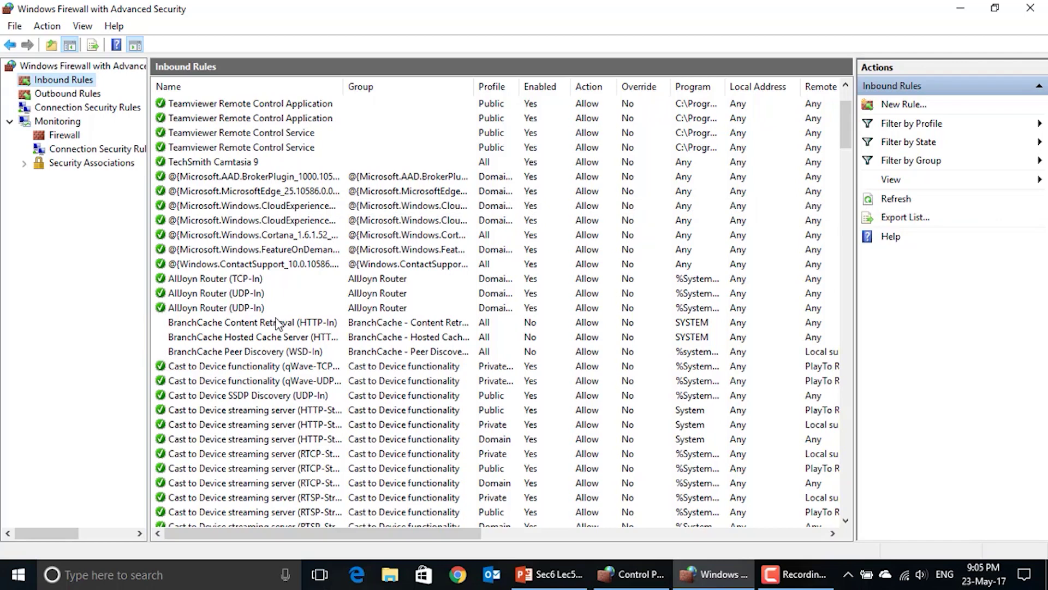
{"action": "mouse_move", "coordinate": [550, 584]}
{"action": "left_click", "coordinate": [535, 583]}
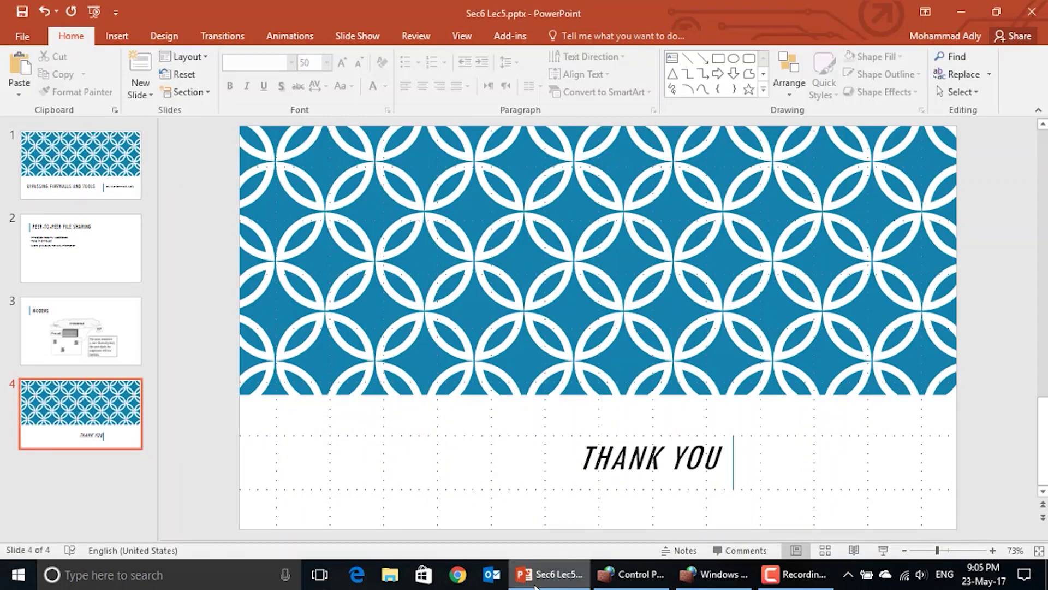